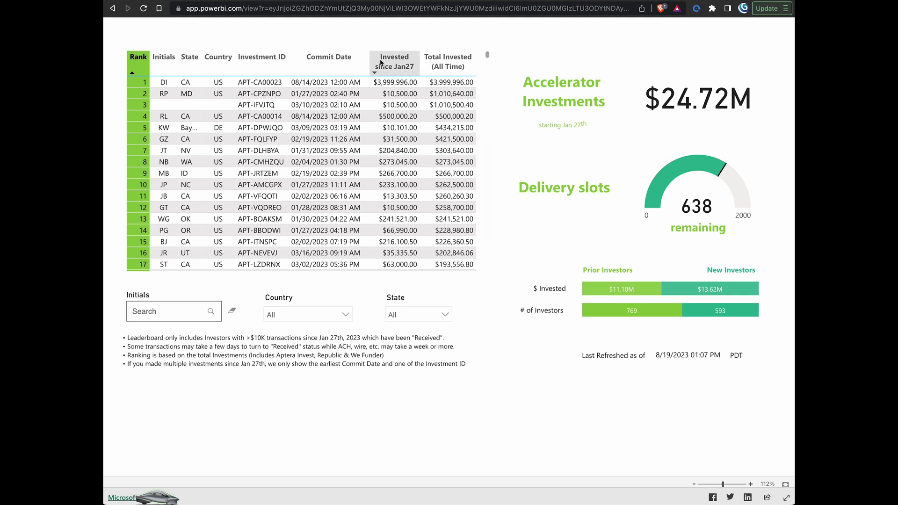
left_click(390, 82)
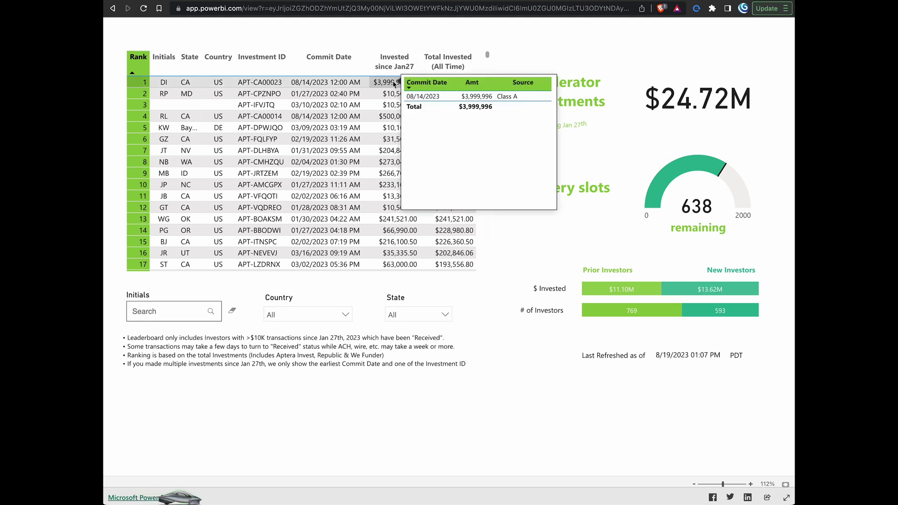